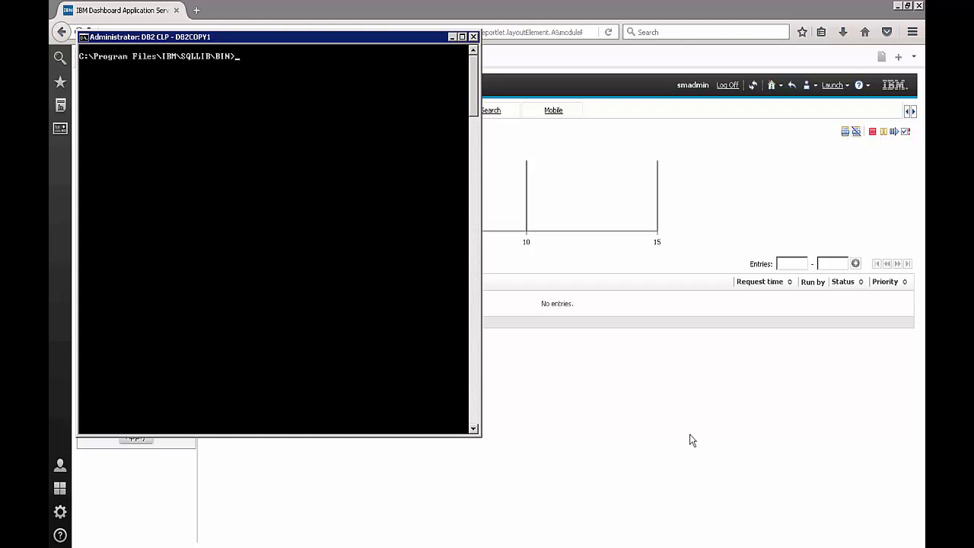
Run db2 list db directory to show the cataloged databases WAREHOUS and TCRDB
type("db2 list db directory")
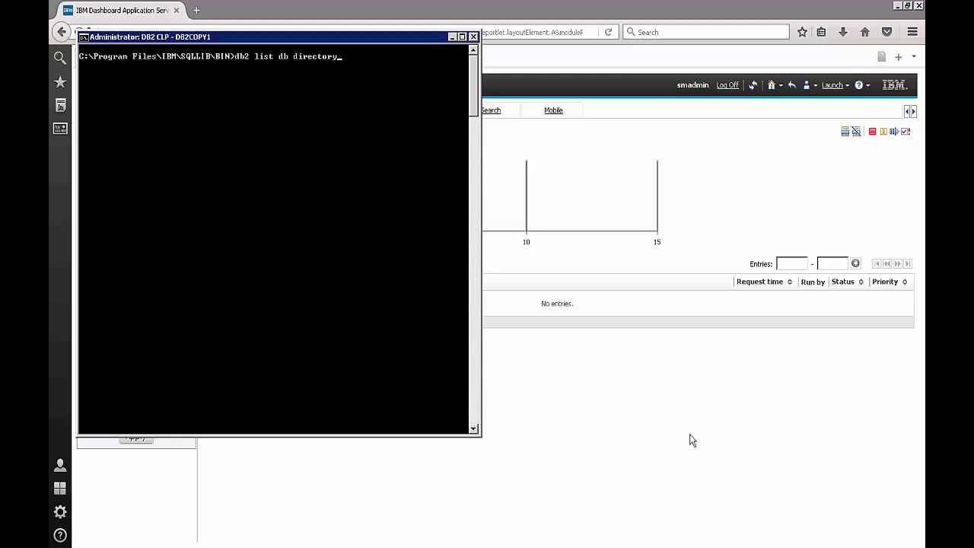
key("Return")
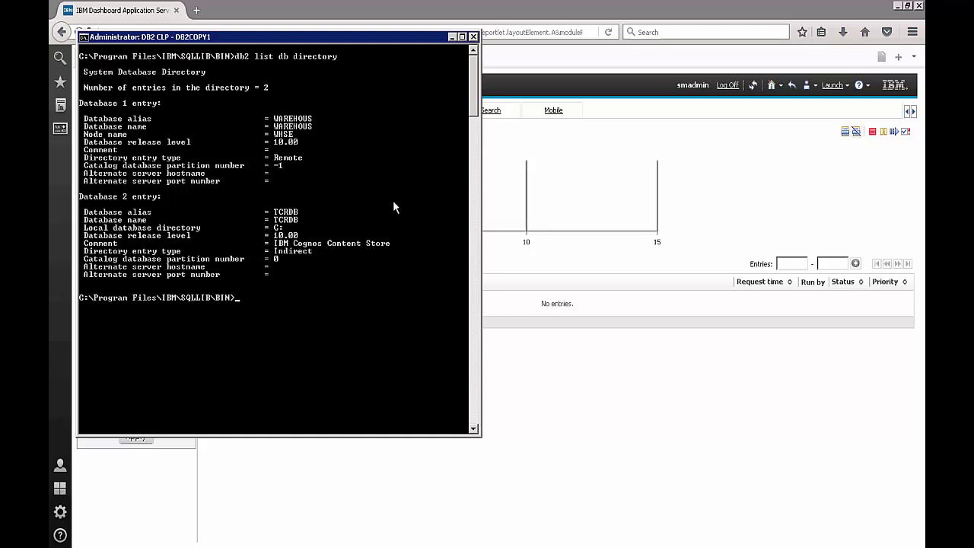
Enter the command db2 catalog database WAREHOUS at node WHSE in the DB2 Command Line Processor
type("db2 catalog database WAREHOUS at node WHSE")
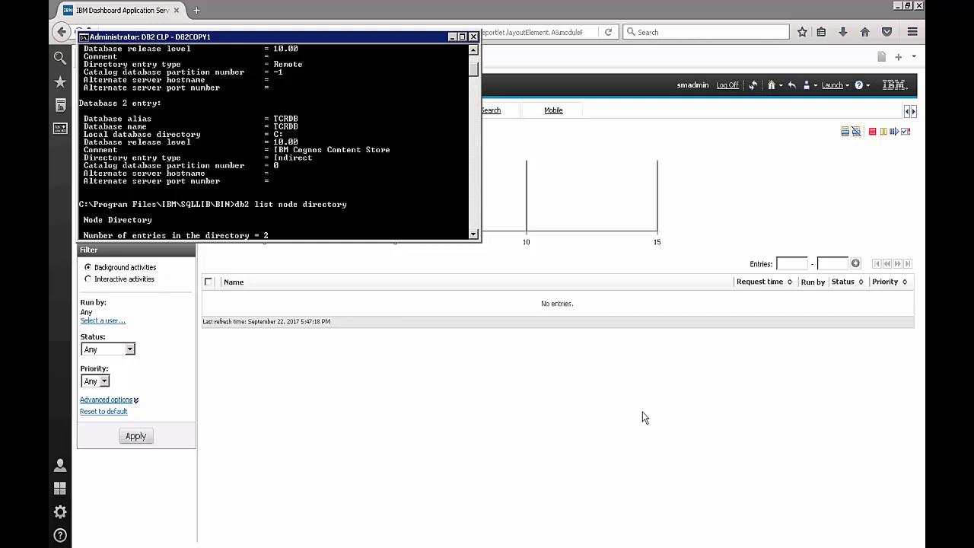
Minimize the DB2 console, then open and dismiss the Launch menu without choosing a studio
left_click(452, 38)
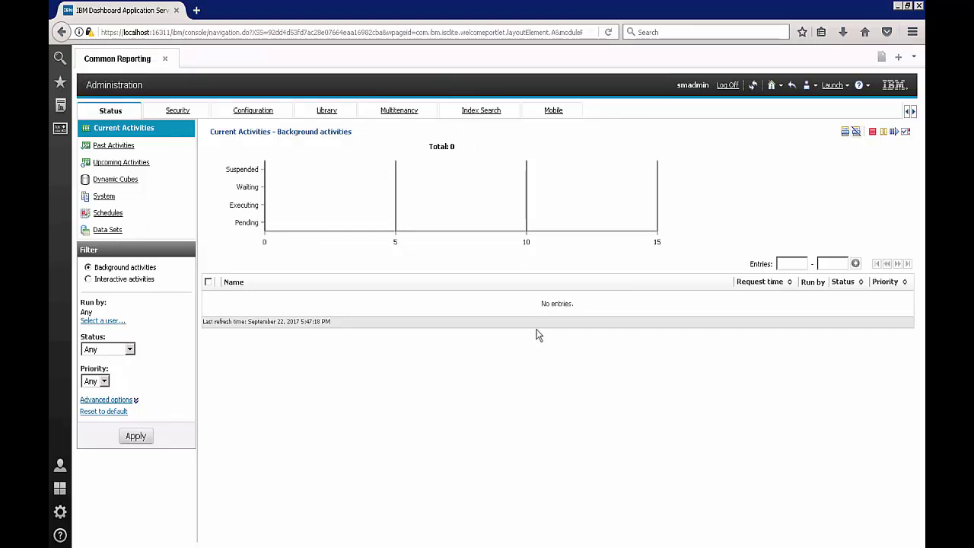
left_click(834, 85)
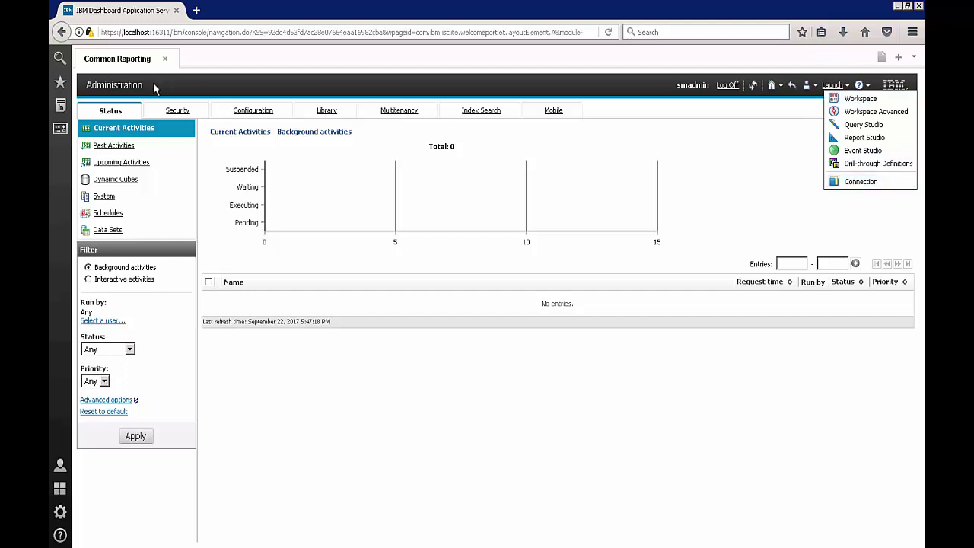
left_click(249, 78)
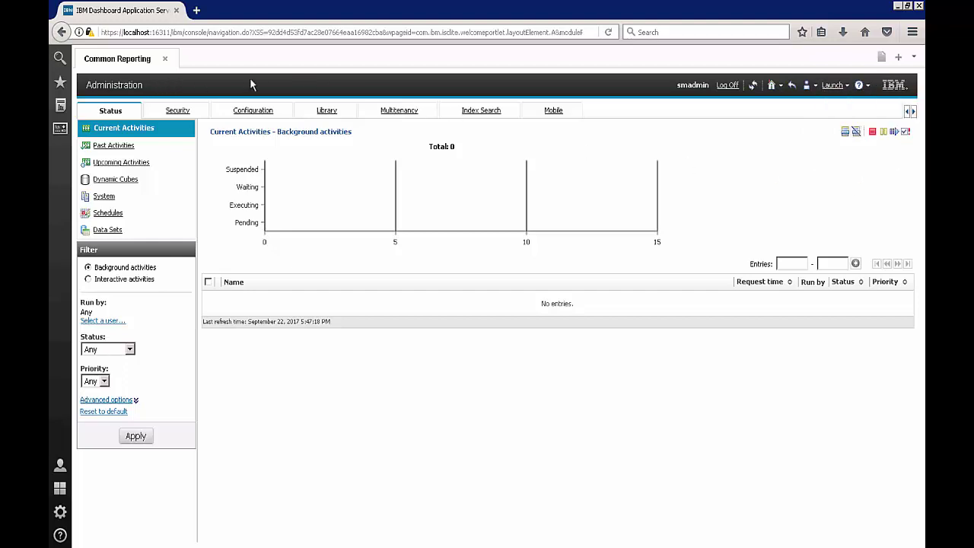
left_click(835, 86)
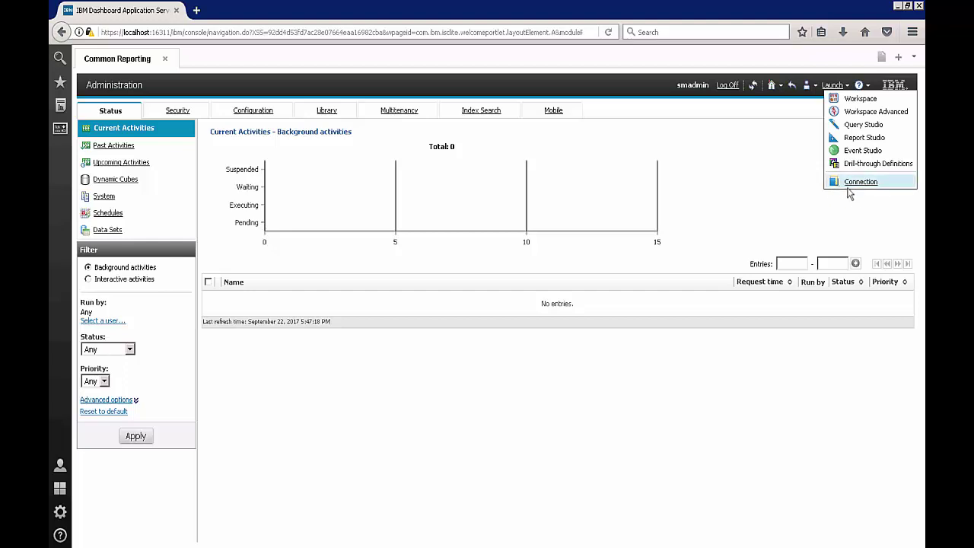
left_click(613, 88)
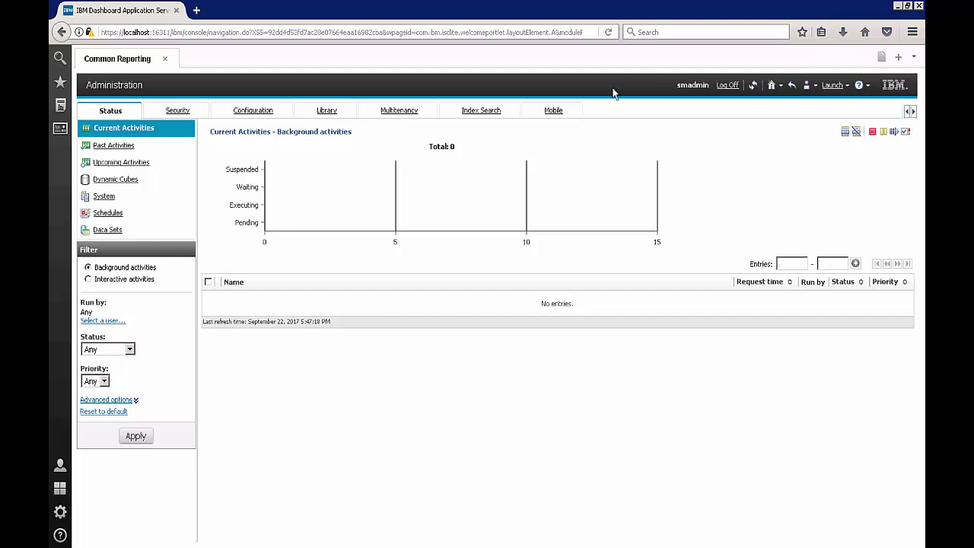
In Data Source Connections, start a new data source named TDW73
left_click(242, 114)
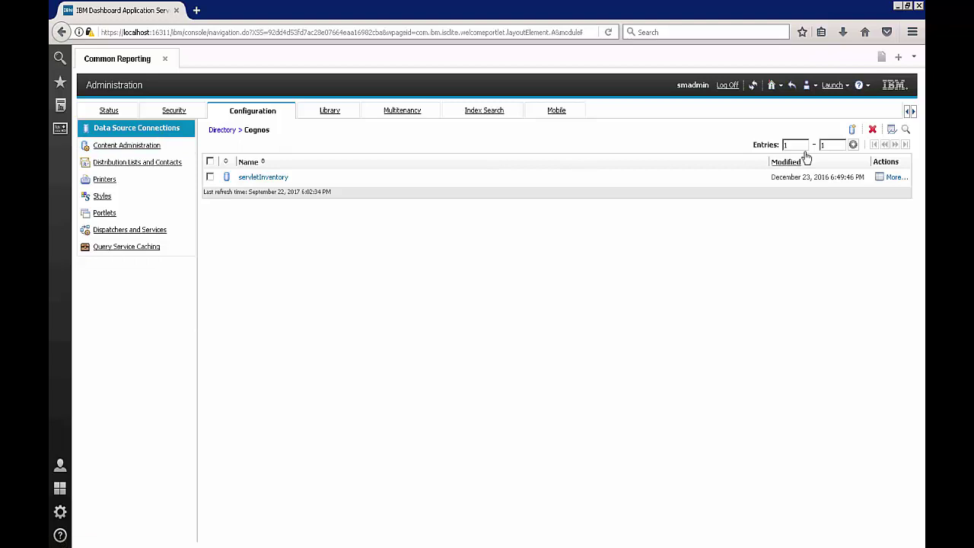
left_click(852, 130)
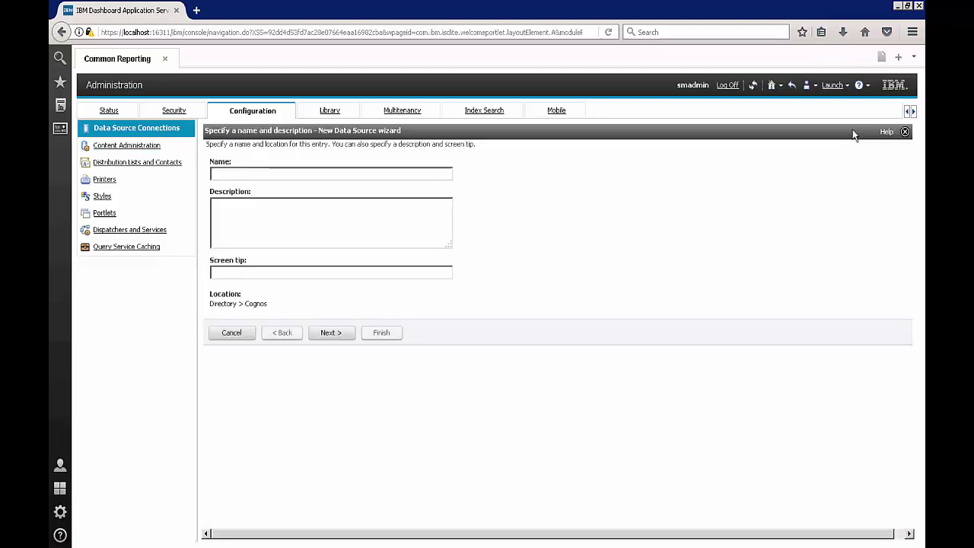
type("TDW")
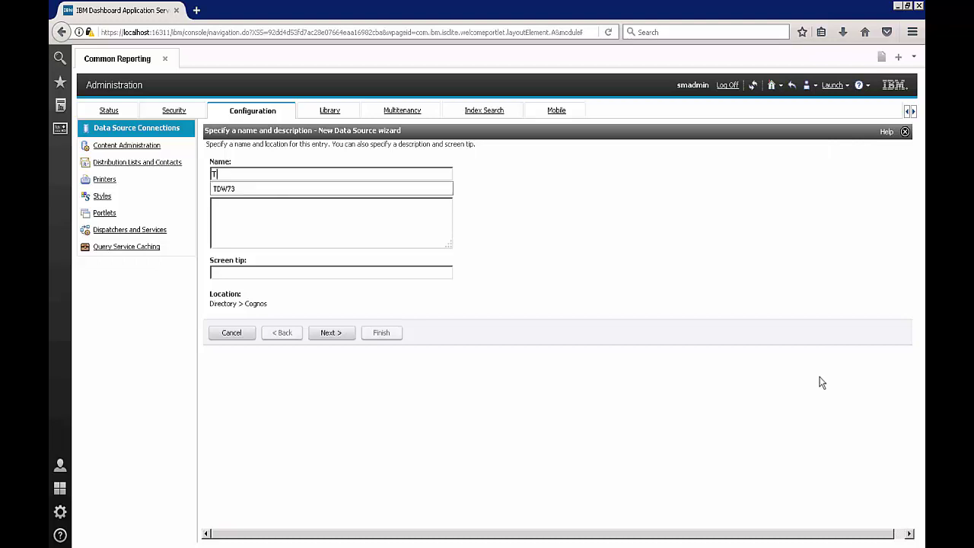
left_click(306, 191)
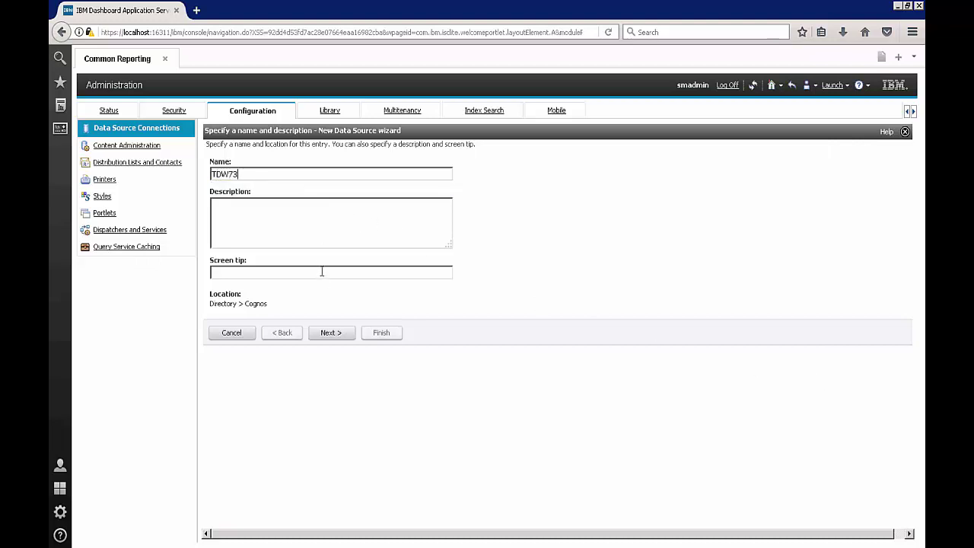
Set the connection type to IBM DB2 with JDBC configuration and continue to the connection string page
left_click(328, 333)
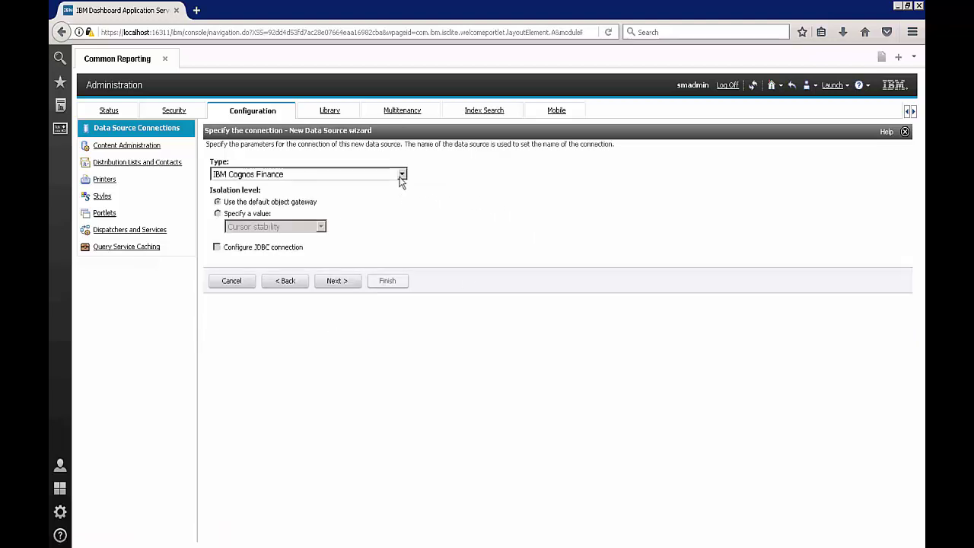
left_click(401, 175)
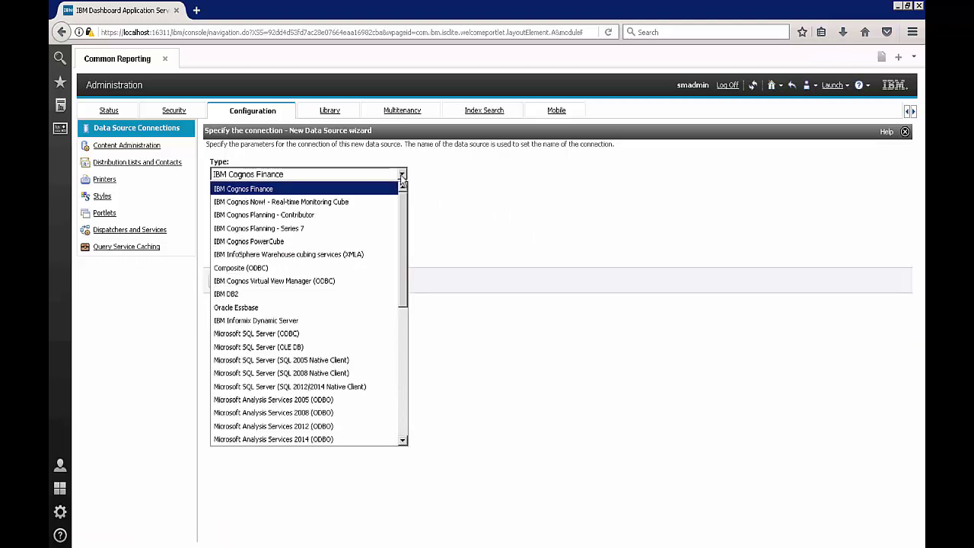
left_click(319, 294)
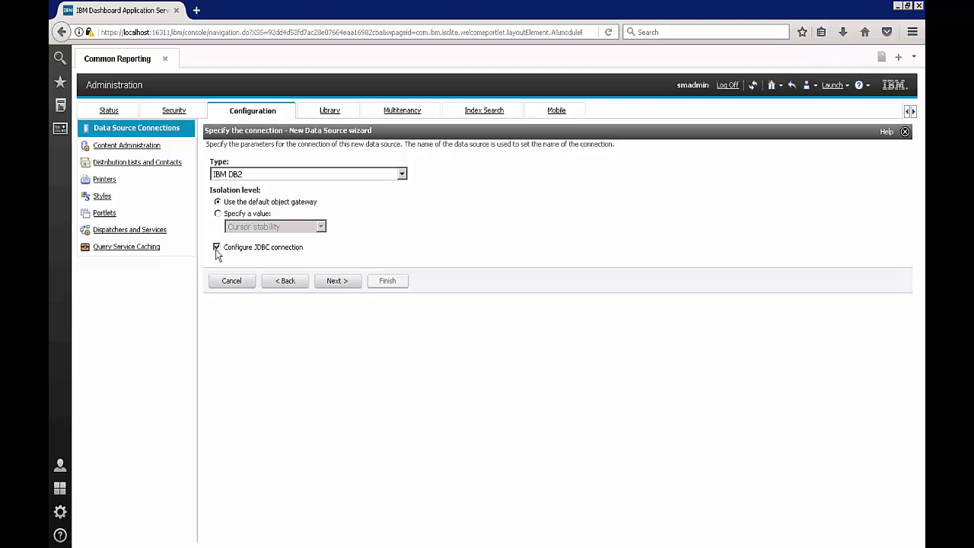
left_click(334, 283)
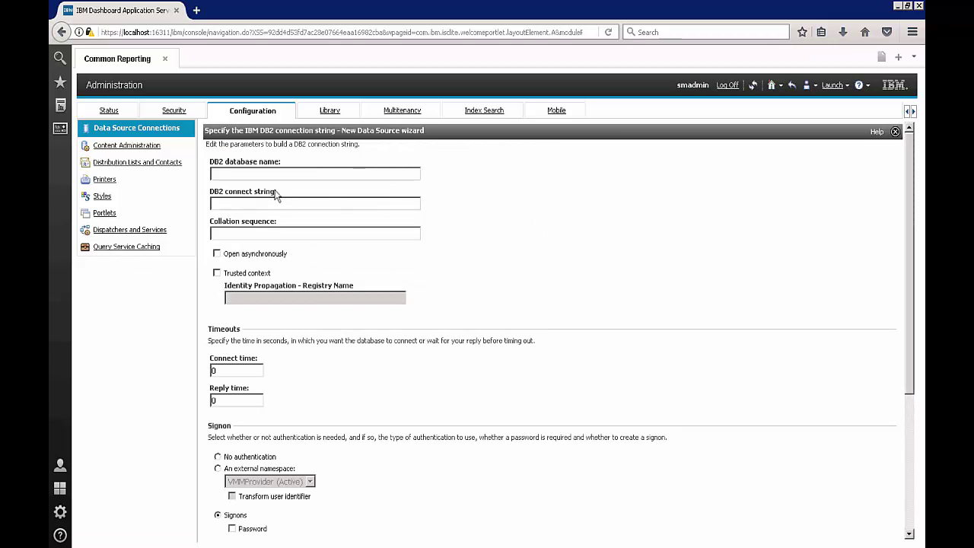
Enter WAREHOUS as the DB2 database name and scroll down to the Signon section
left_click(245, 173)
type("WAR")
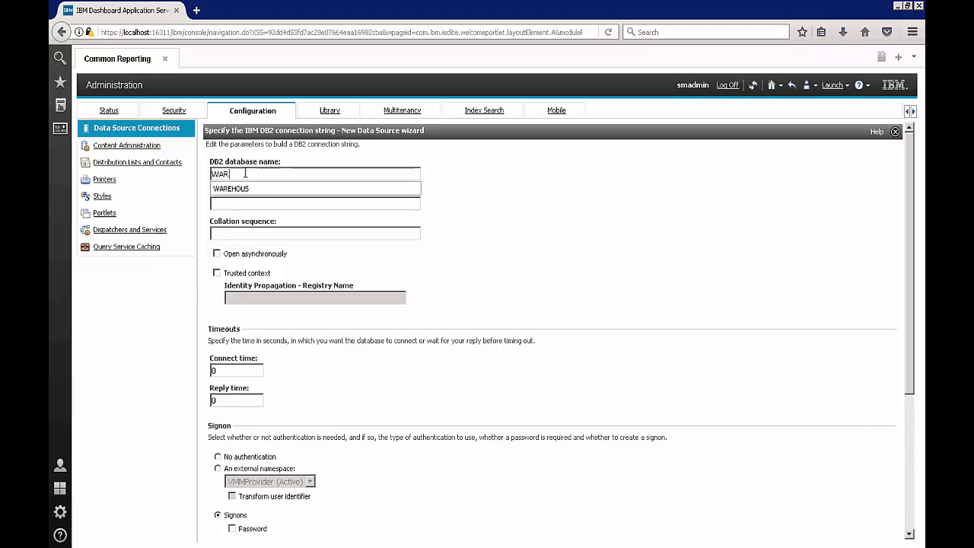
type("EHOU")
key("Down")
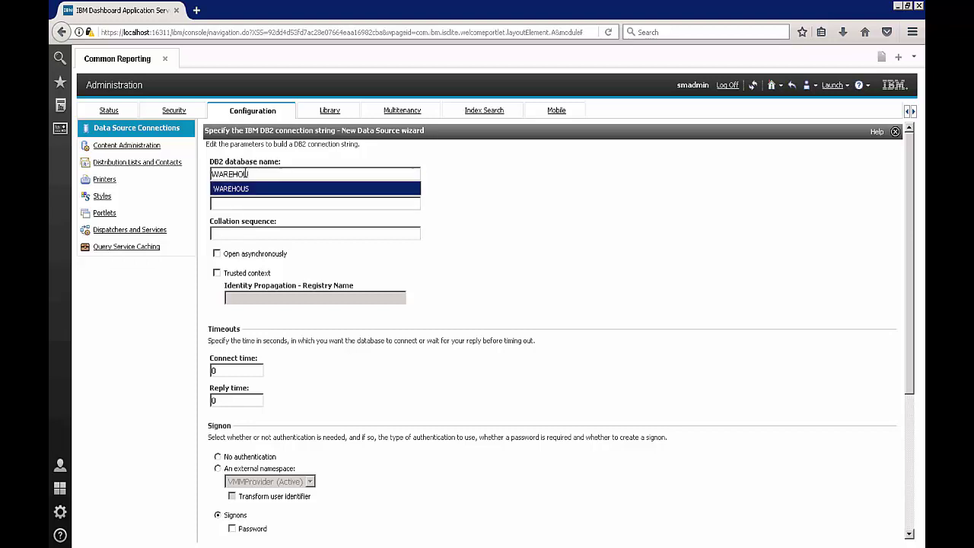
key("Return")
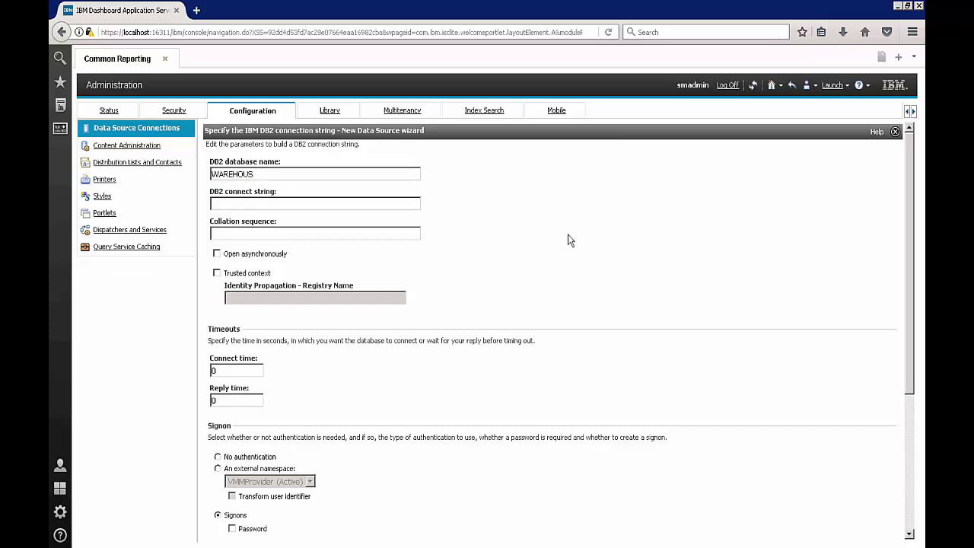
scroll(304, 178, "down", 2)
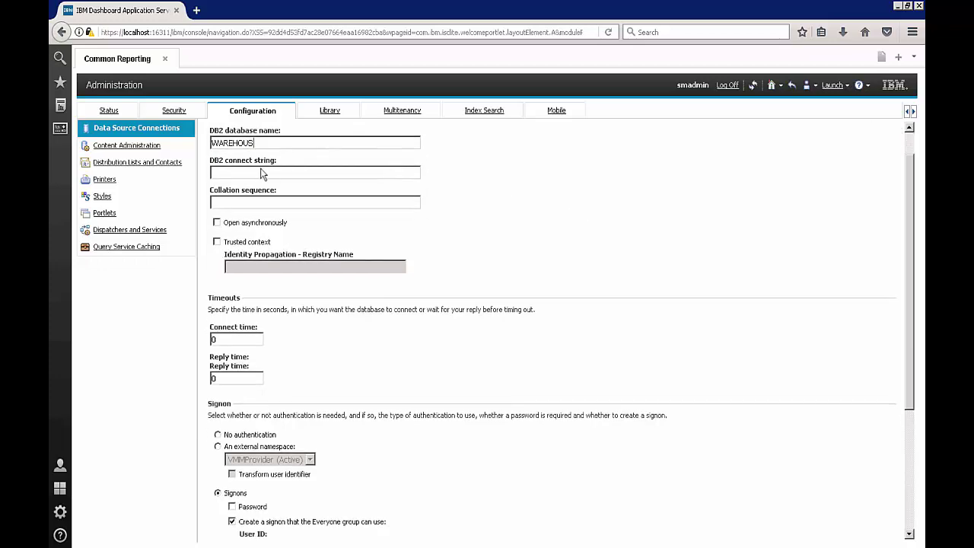
scroll(304, 179, "up", 2)
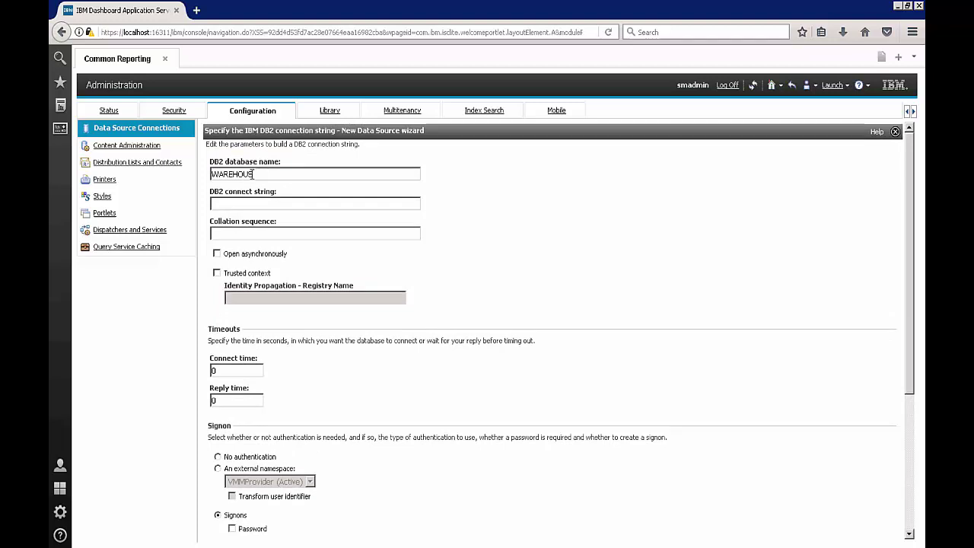
scroll(565, 246, "down", 4)
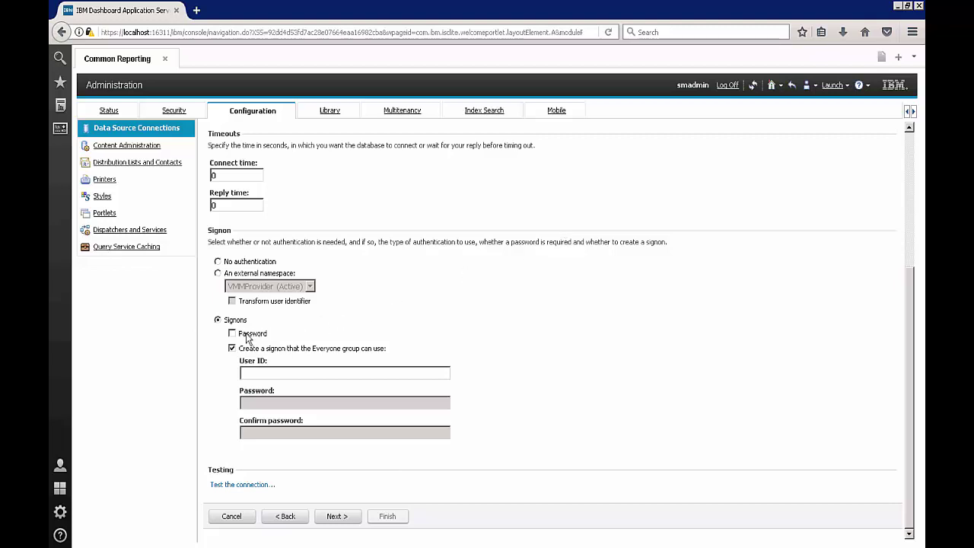
Require a password on the signon and fill in the user ID, password and confirmation
left_click(232, 334)
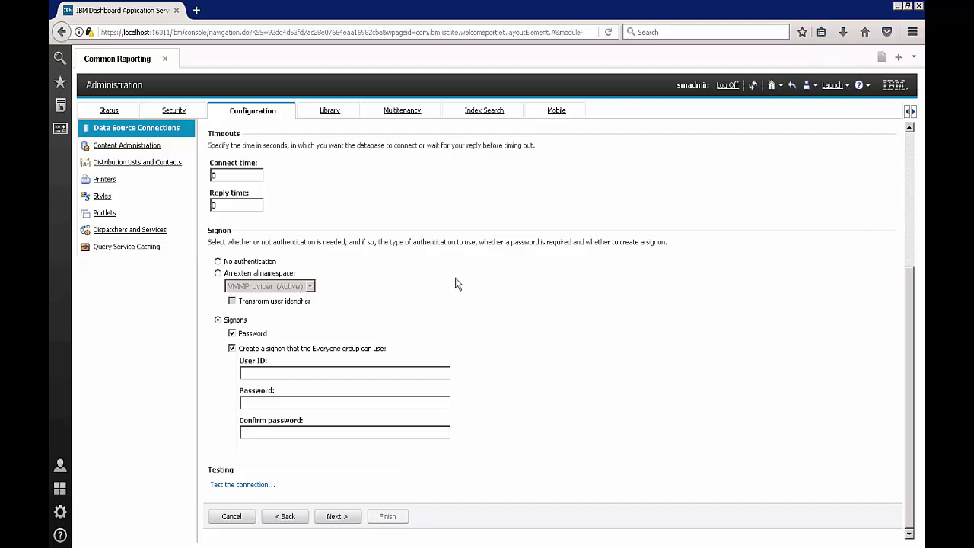
left_click(322, 372)
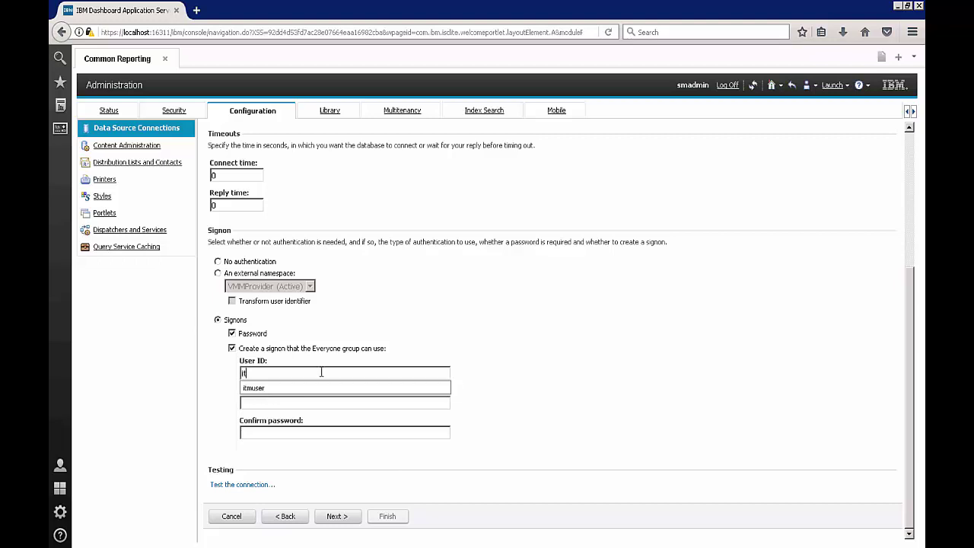
key("Down")
key("Return")
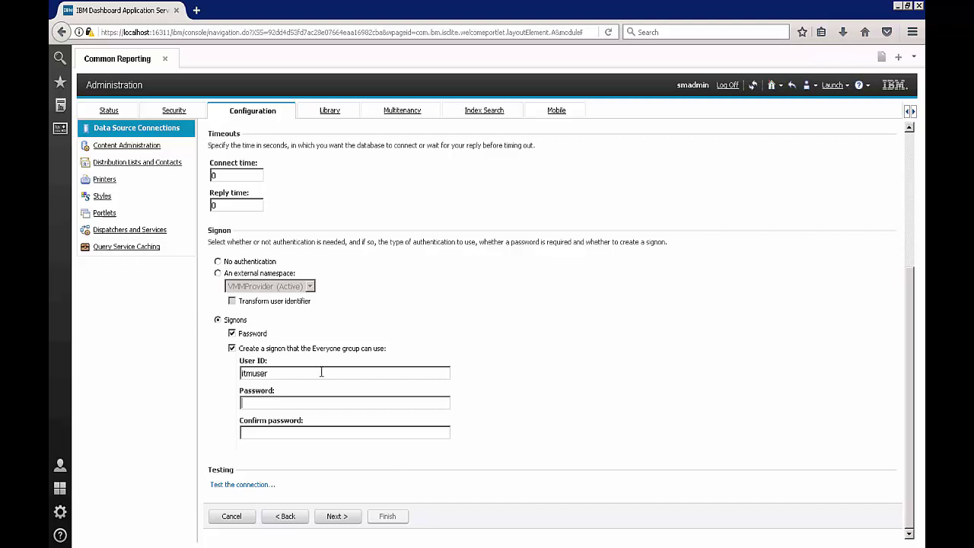
key("Tab")
Test the DB2 connection to WAREHOUS, confirm it succeeded, and return to the connection settings
left_click(242, 485)
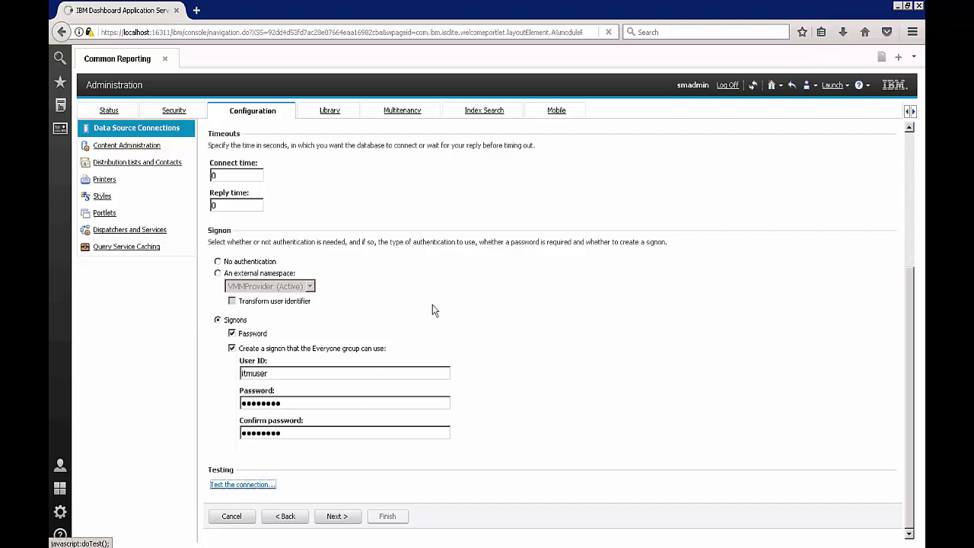
left_click(239, 195)
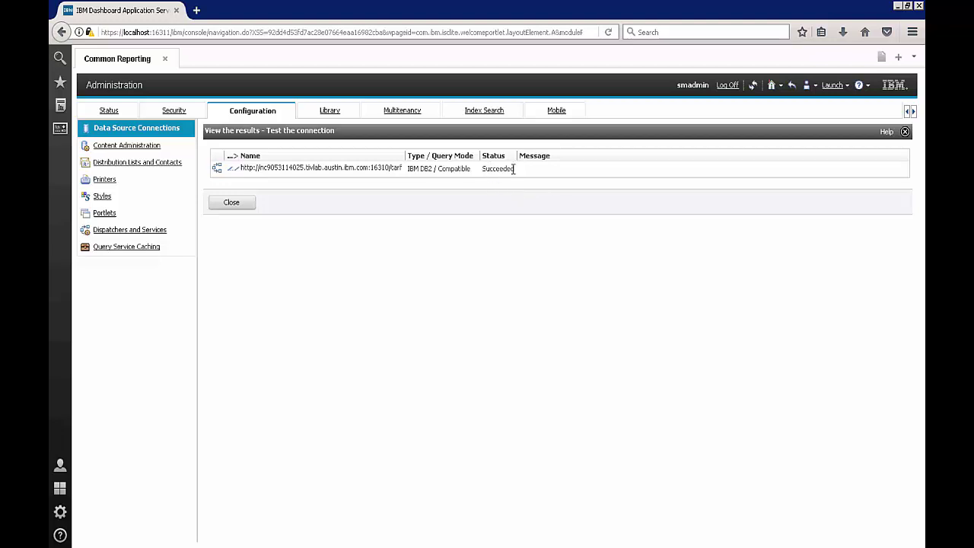
left_click(230, 203)
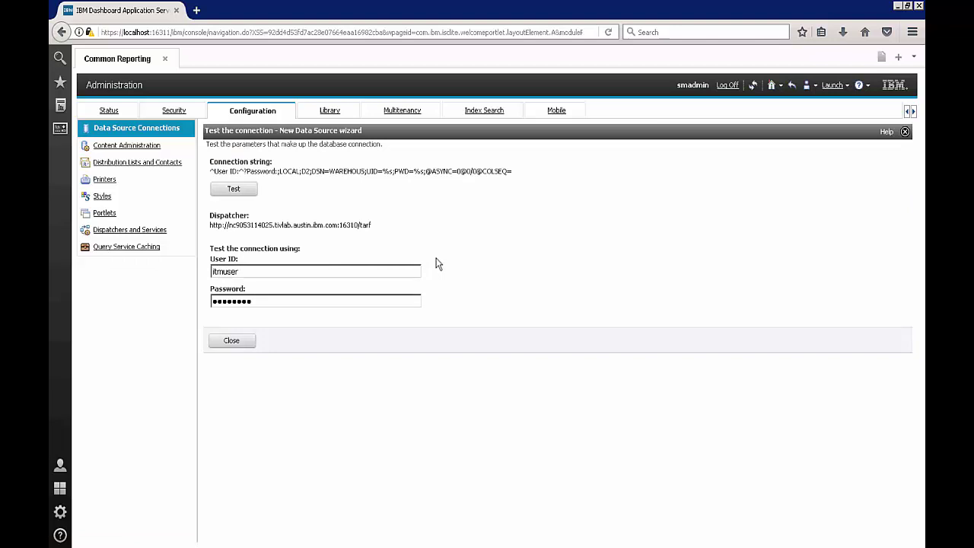
left_click(230, 341)
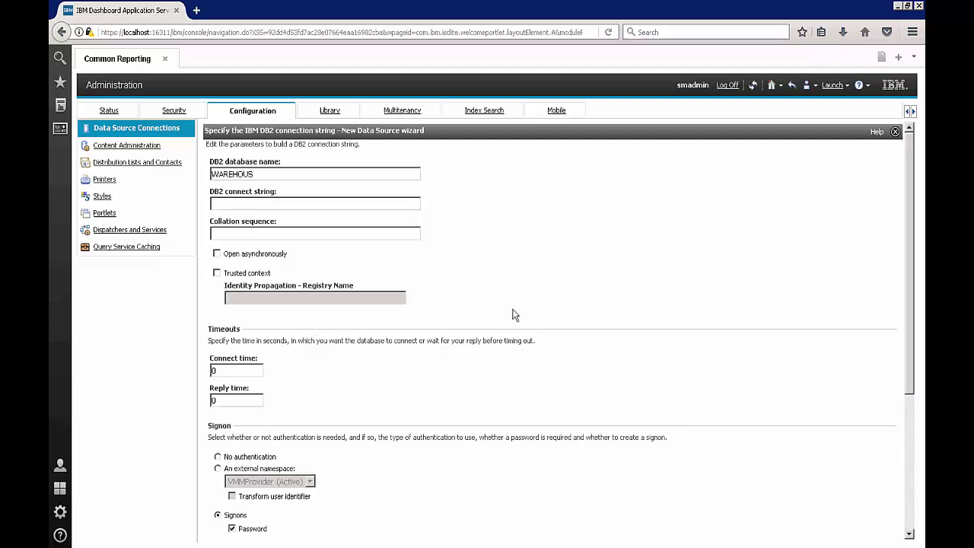
scroll(513, 311, "down", 4)
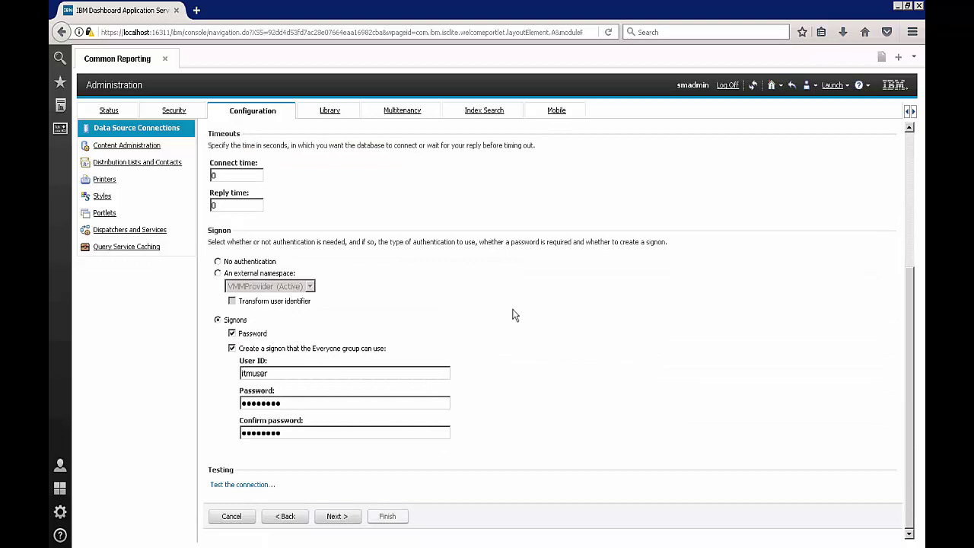
Move to the JDBC connection page and set the server name to localhost
left_click(335, 517)
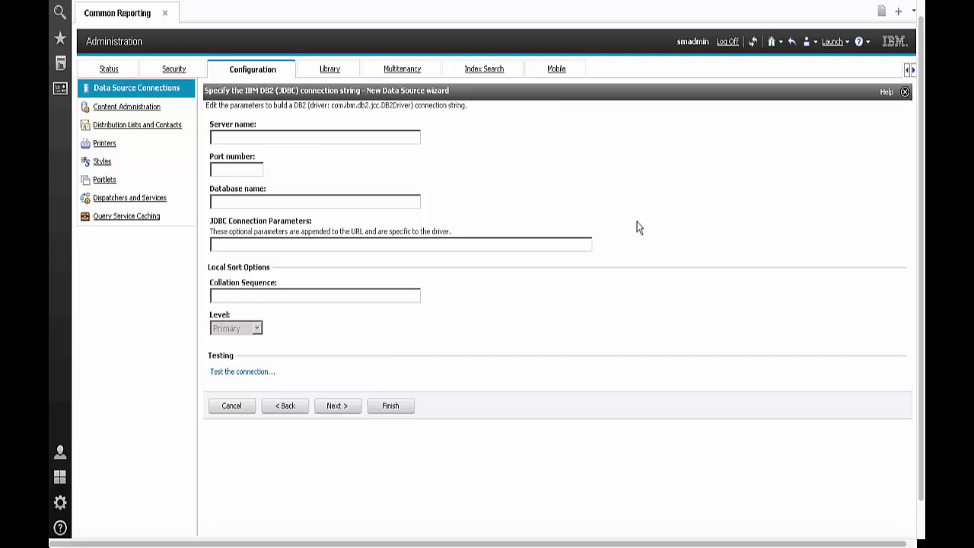
left_click(320, 138)
type("lo")
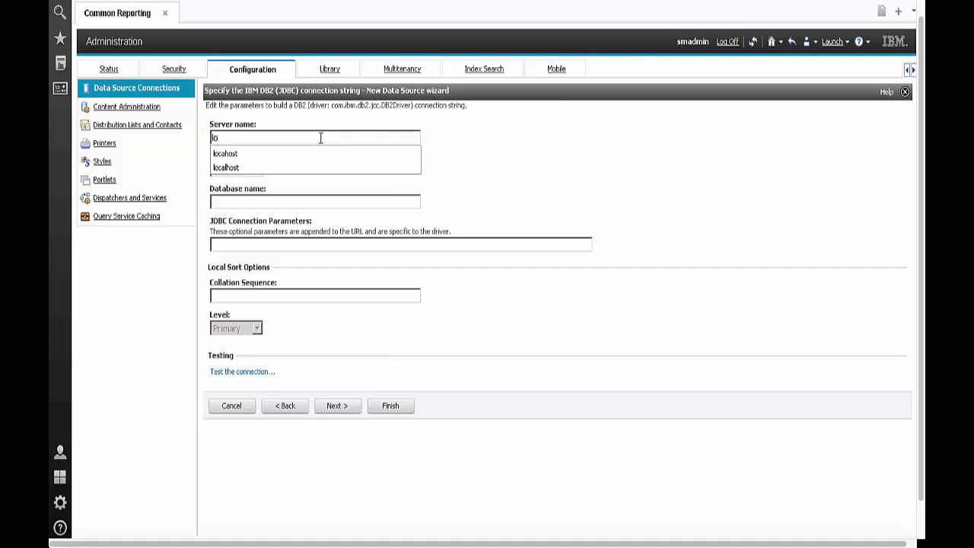
key("Down")
key("Down")
key("Return")
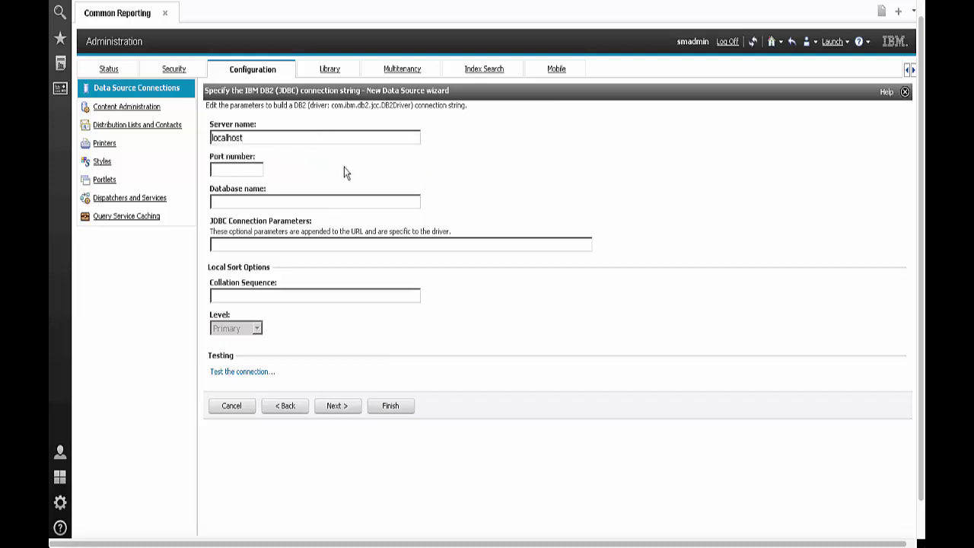
Set the JDBC port number to 50000 and the database name to WAREHOUS
left_click(243, 169)
type("500")
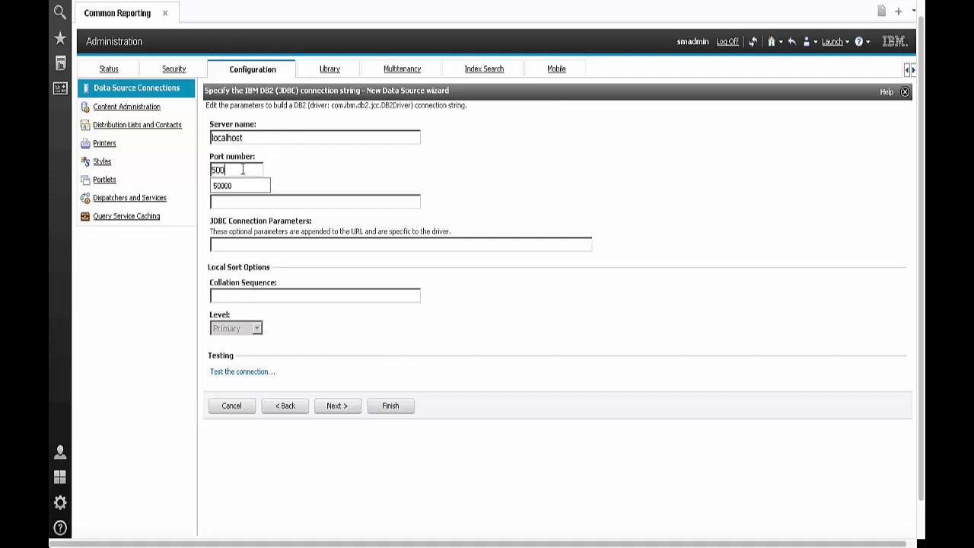
key("Down")
key("Return")
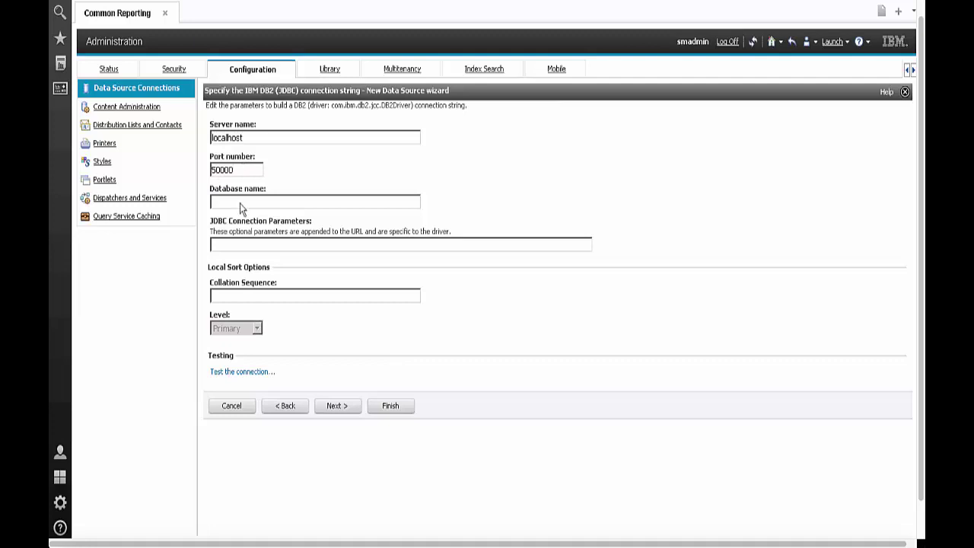
left_click(240, 202)
type("wa")
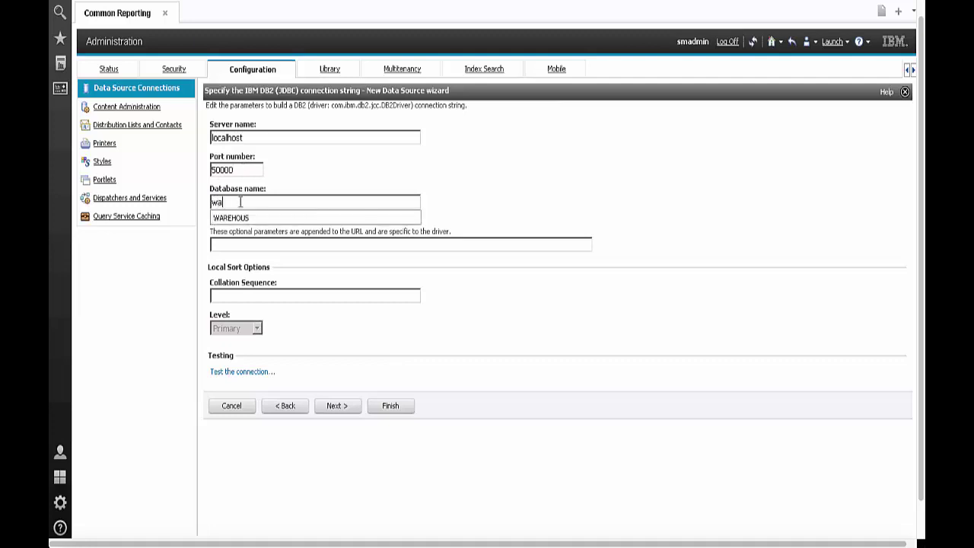
key("Down")
key("Return")
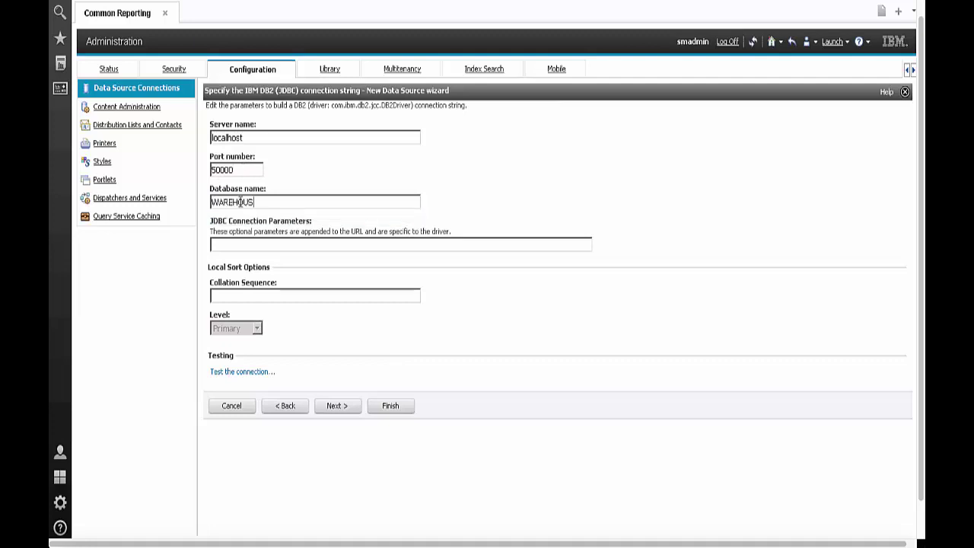
Test the JDBC connection successfully, then finish the wizard to create data source TDW73
left_click(249, 376)
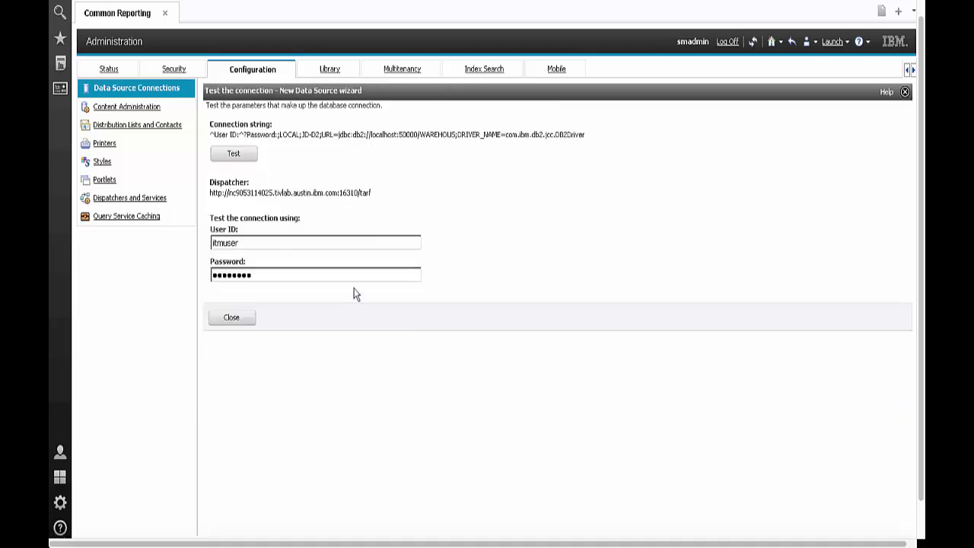
left_click(234, 155)
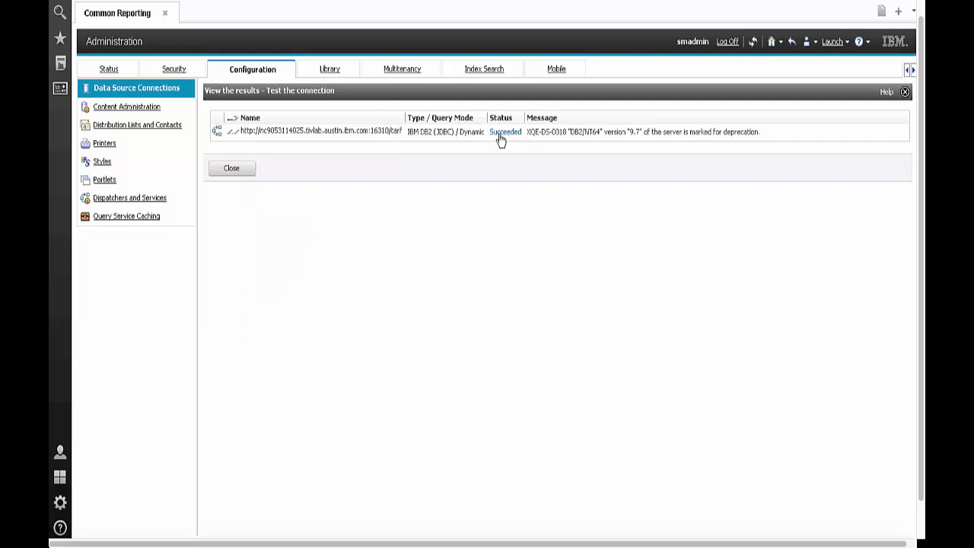
left_click(231, 170)
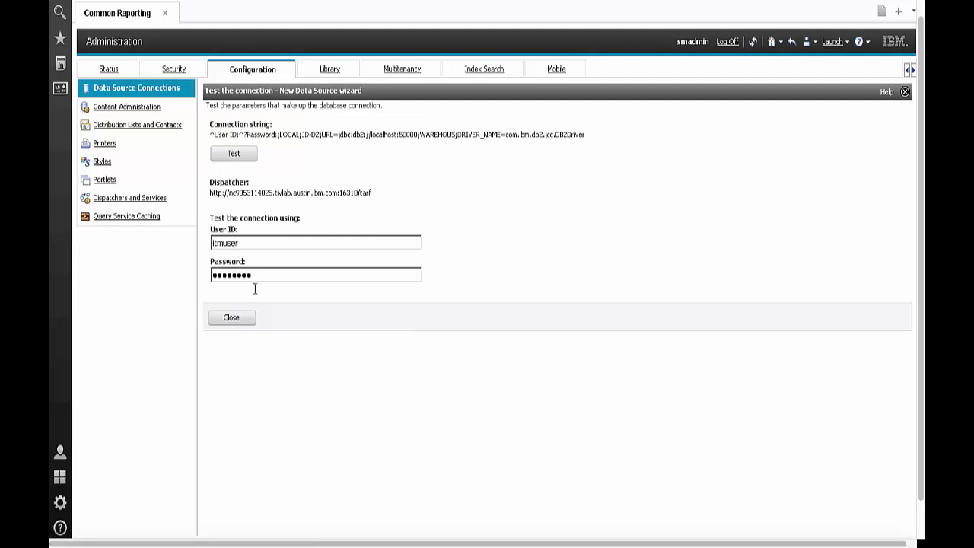
left_click(231, 319)
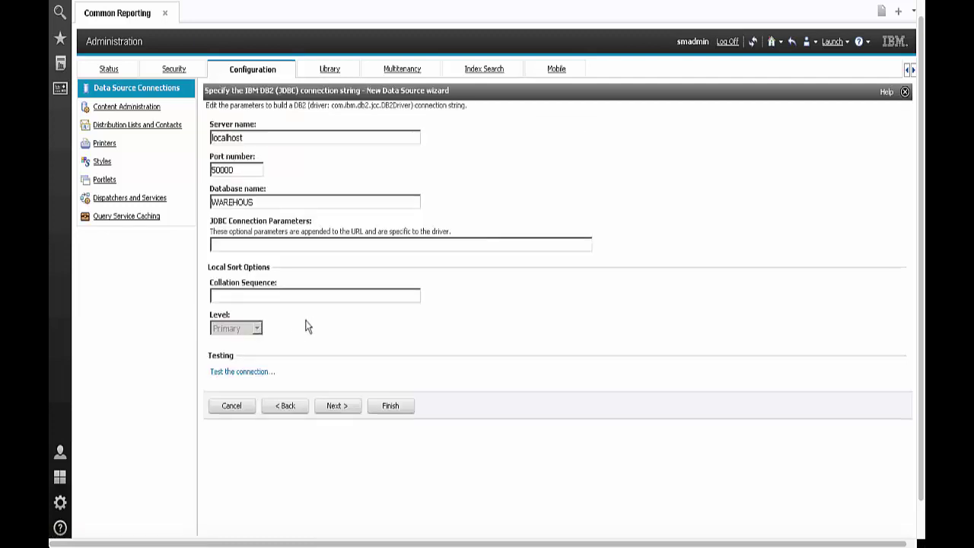
left_click(335, 406)
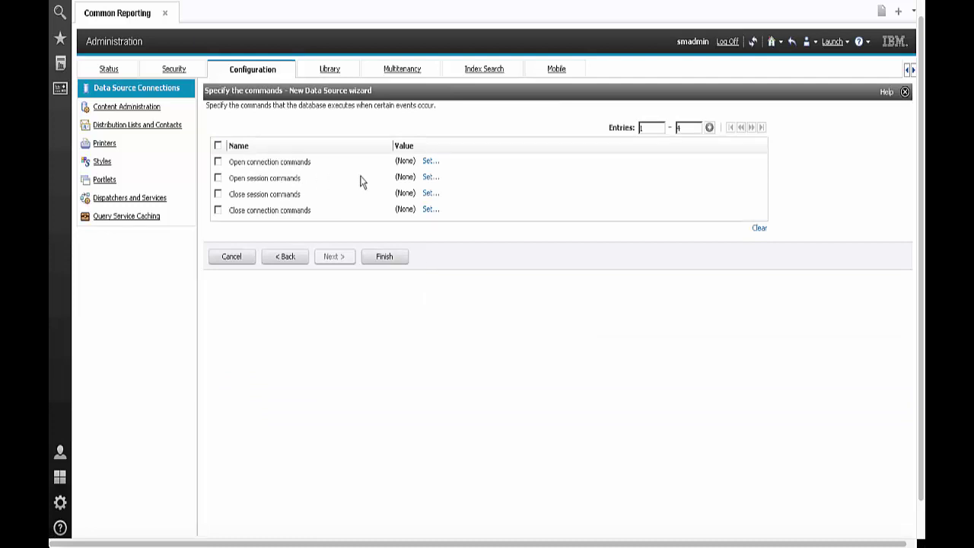
left_click(382, 260)
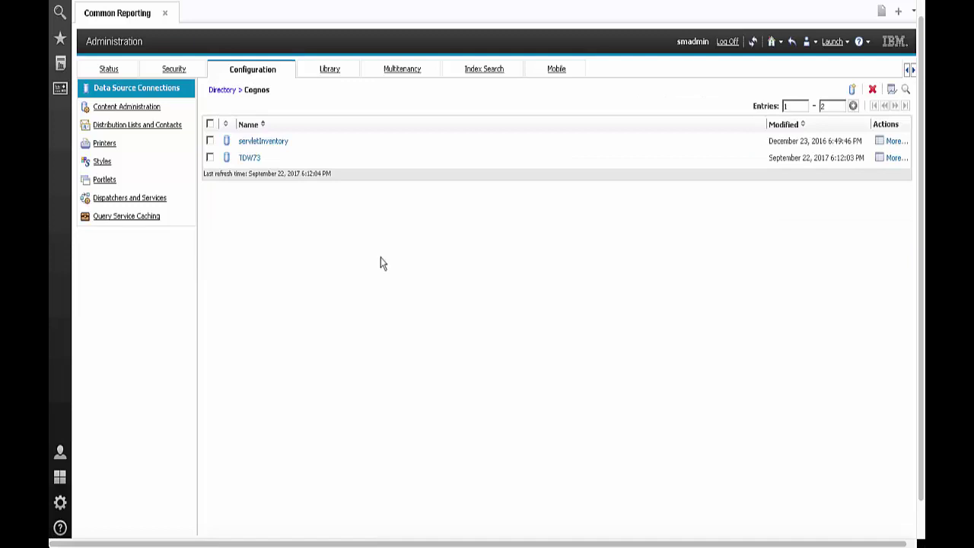
Toggle the browser out of and back into full-screen, then open the TDW73 data source
key("F11")
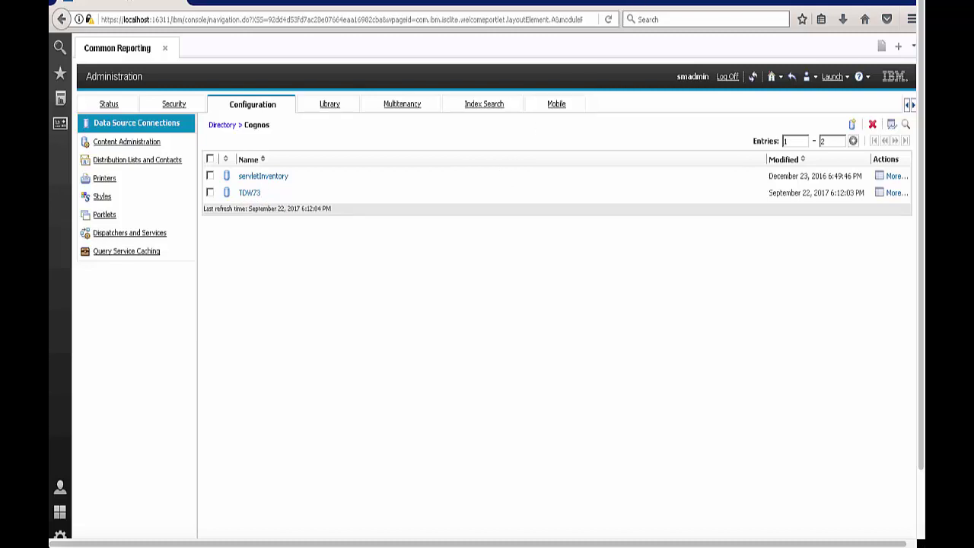
key("F11")
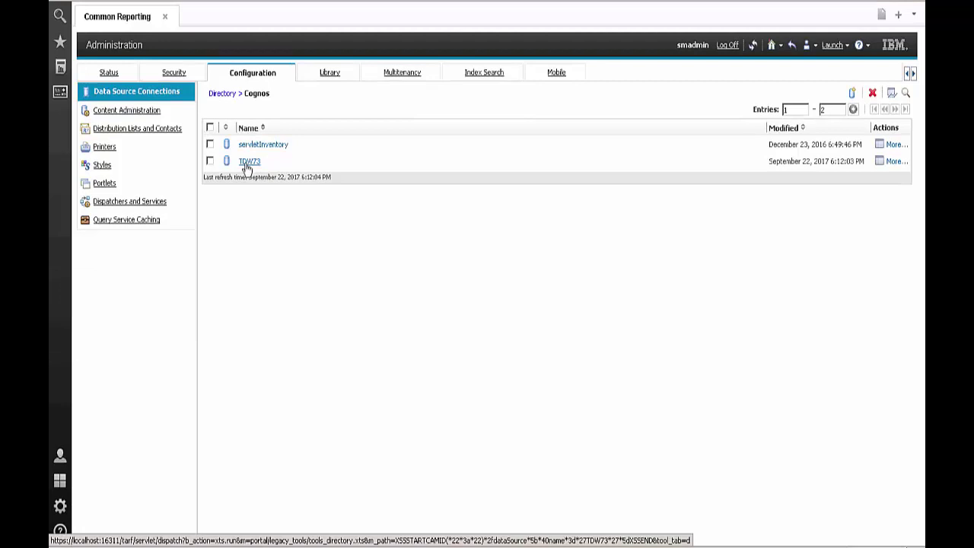
left_click(248, 163)
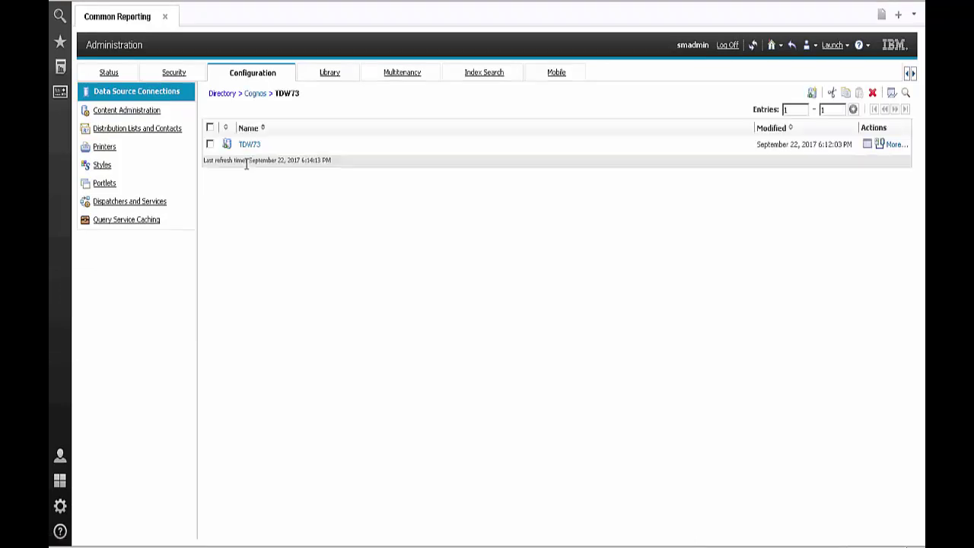
Test the TDW73 connection with its saved signon, confirming Compatible and Dynamic modes both succeed
left_click(879, 146)
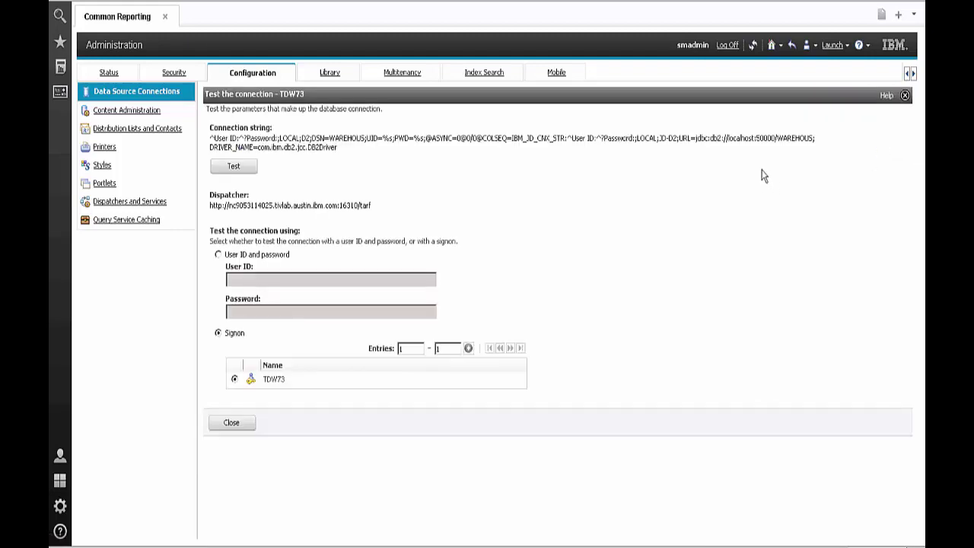
left_click(233, 174)
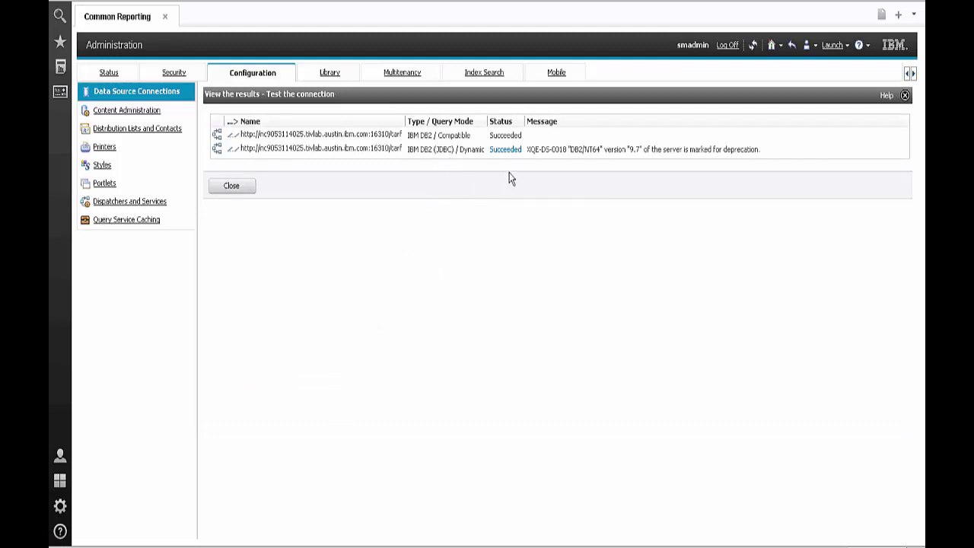
left_click(231, 187)
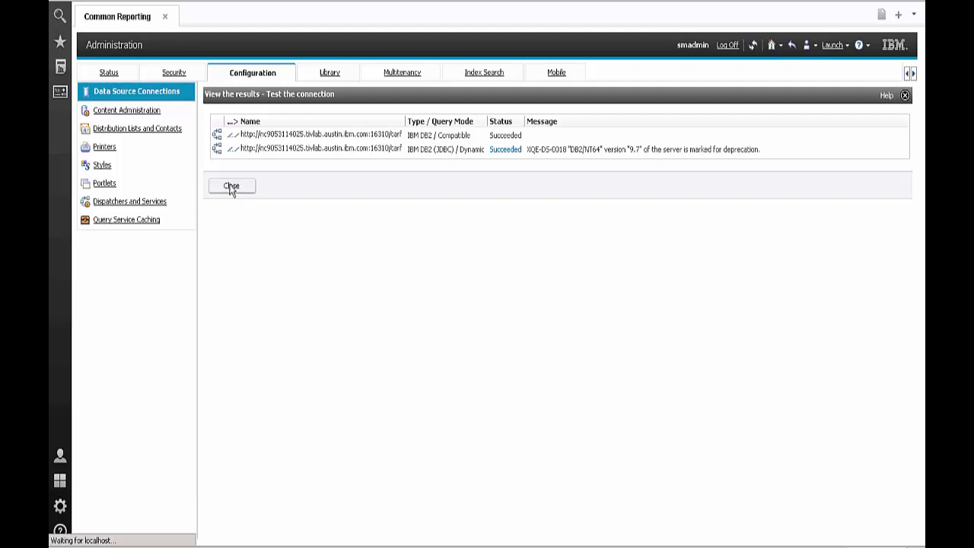
left_click(232, 423)
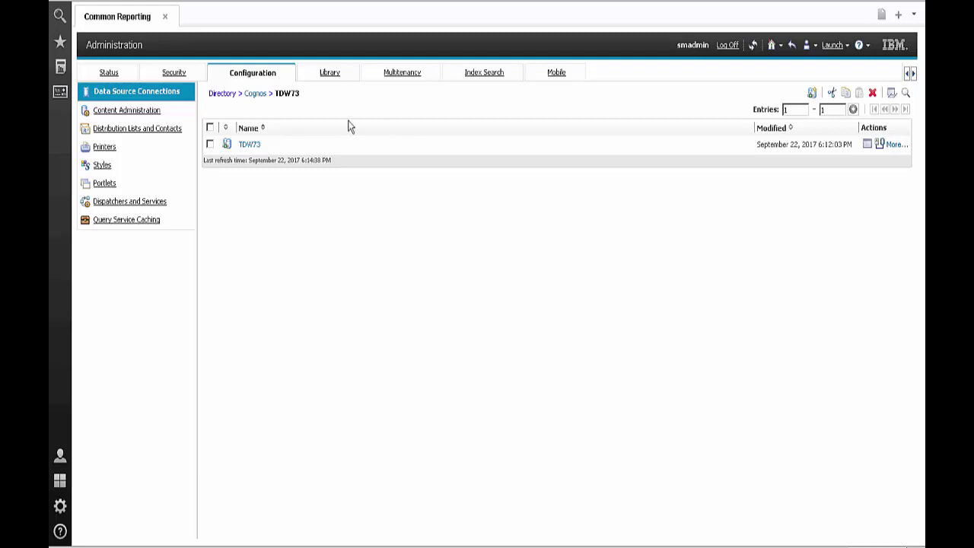
Return via the Cognos breadcrumb to the data source list showing servletInventory and TDW73
left_click(255, 93)
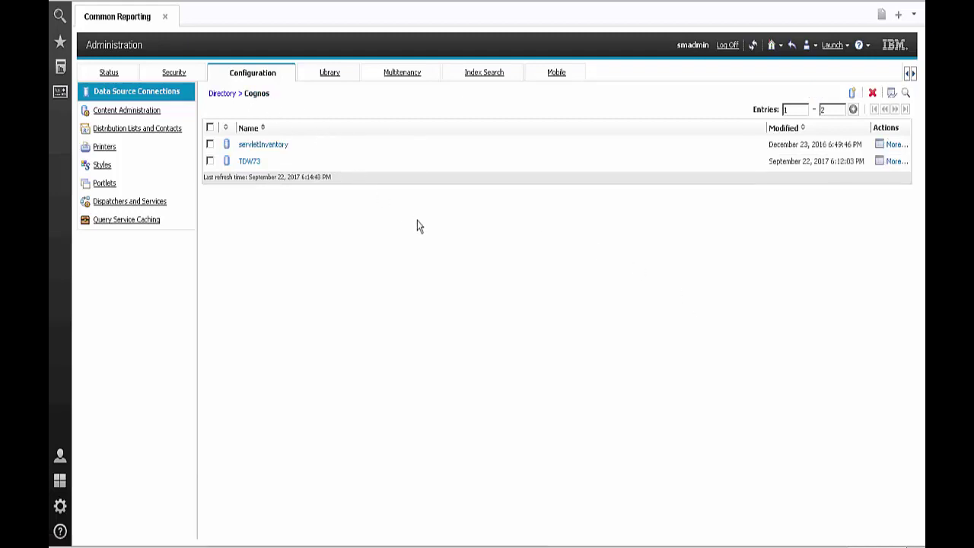